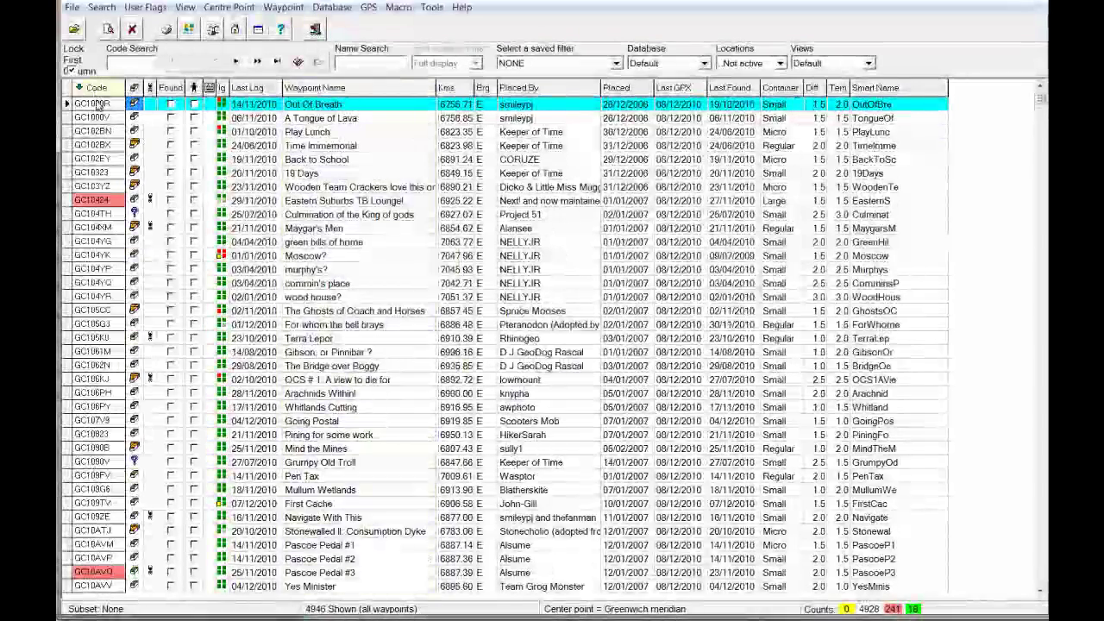
Sort the waypoint list by waypoint name, by smart name and finally by code, and select the Whitlands Cutting cache
left_click(338, 89)
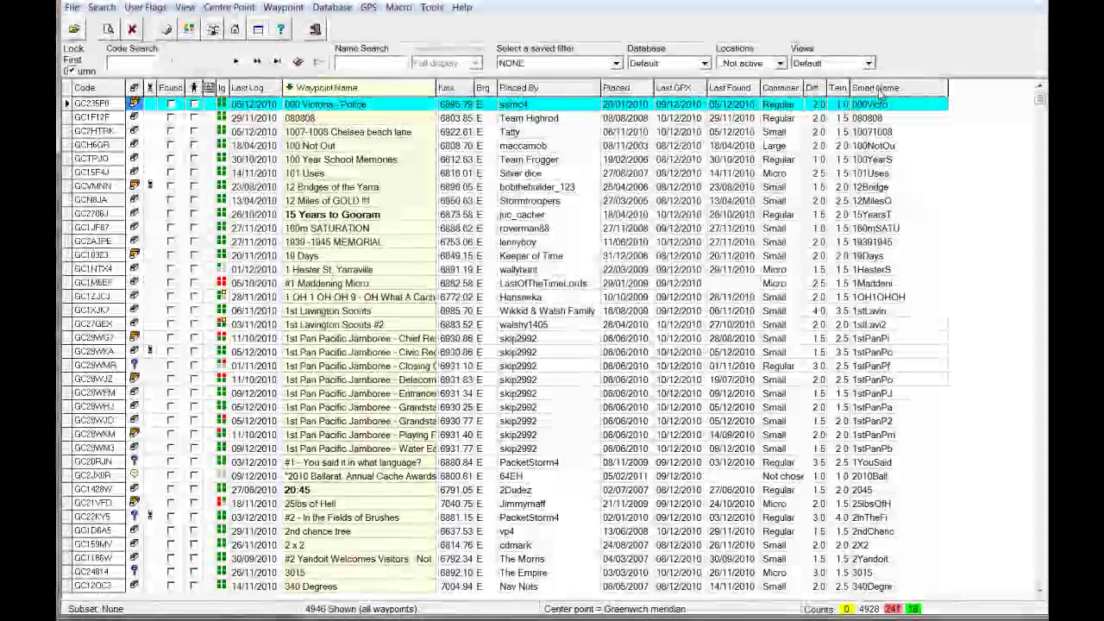
left_click(879, 88)
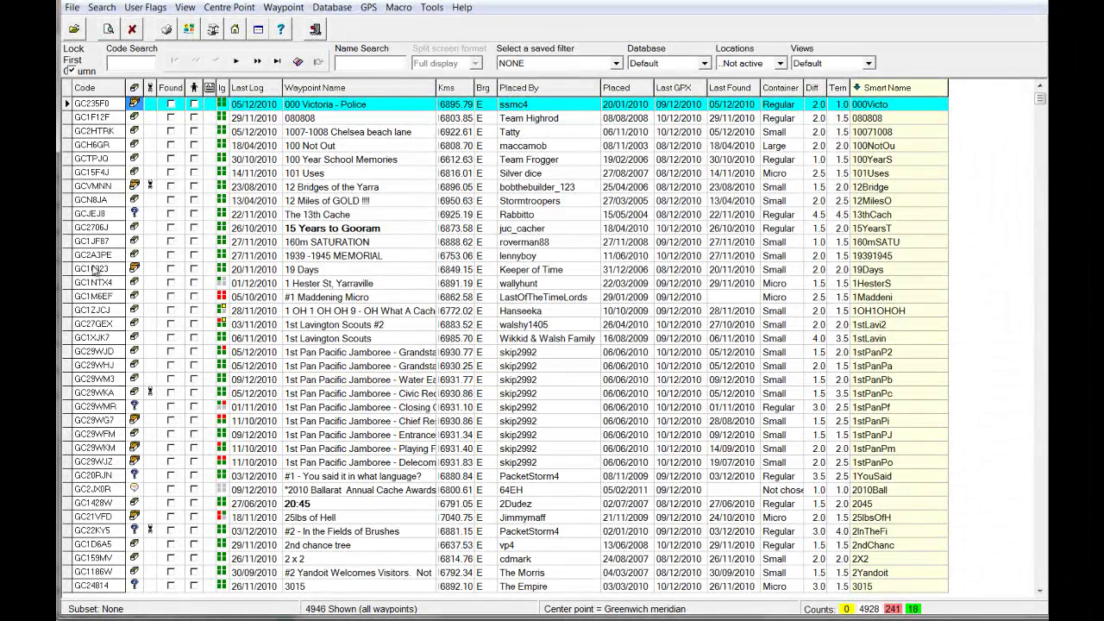
left_click(93, 88)
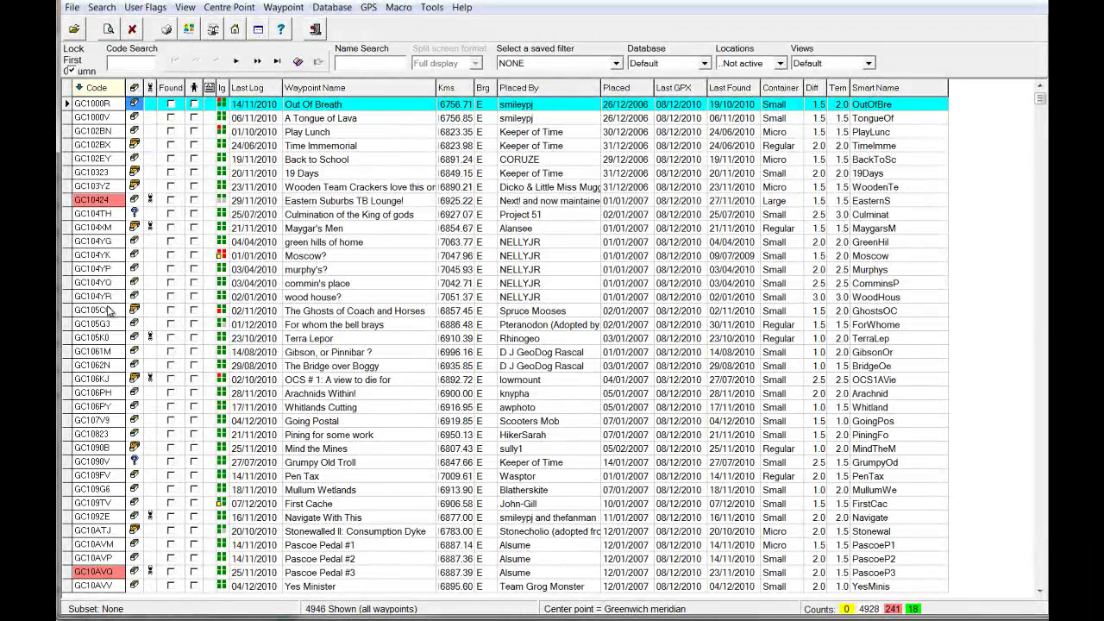
left_click(311, 409)
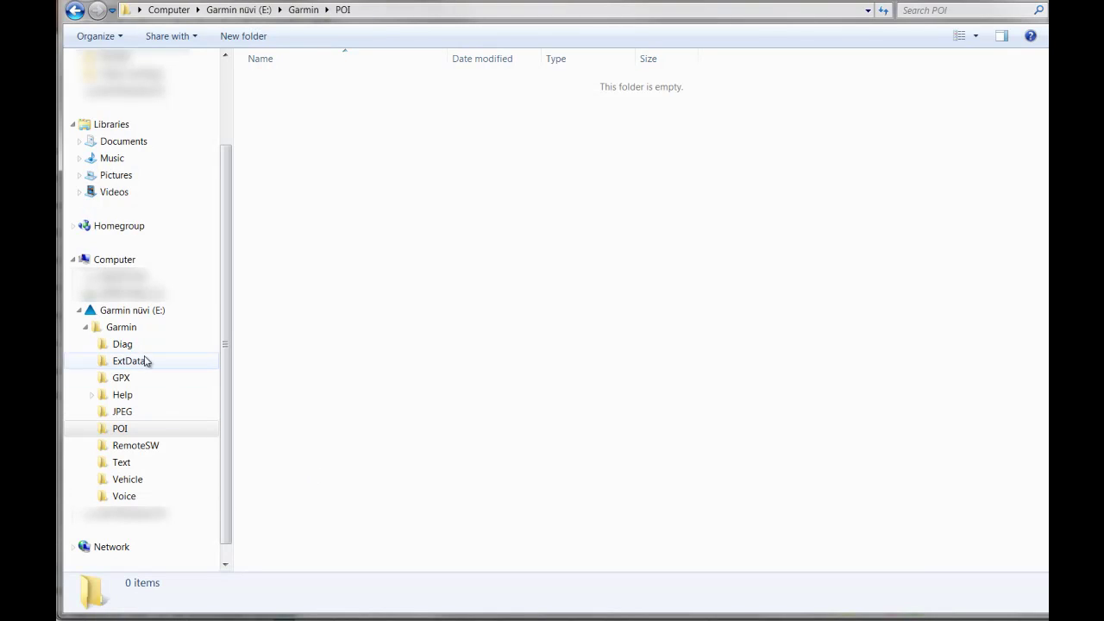
Look through the GPX and POI folders on the Garmin nüvi (E:) drive
left_click(138, 314)
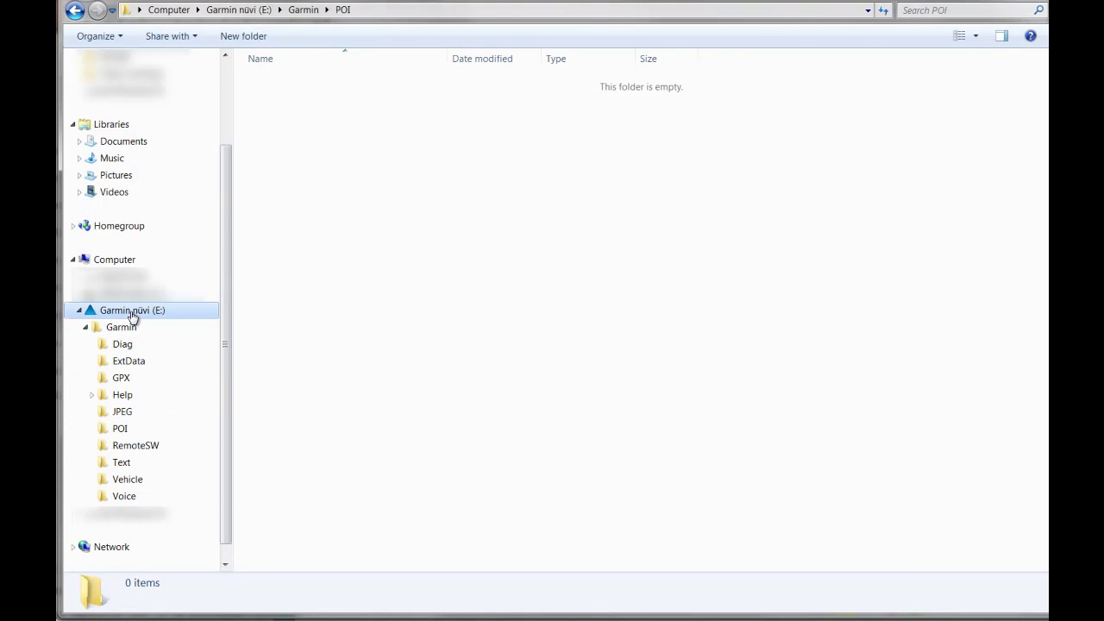
left_click(124, 380)
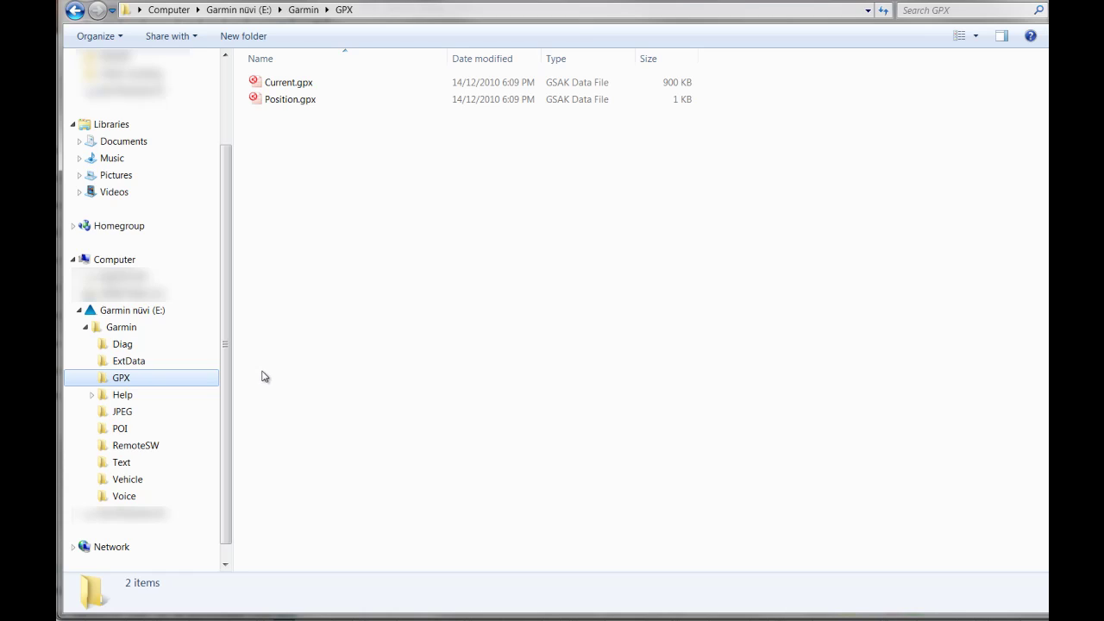
left_click(120, 428)
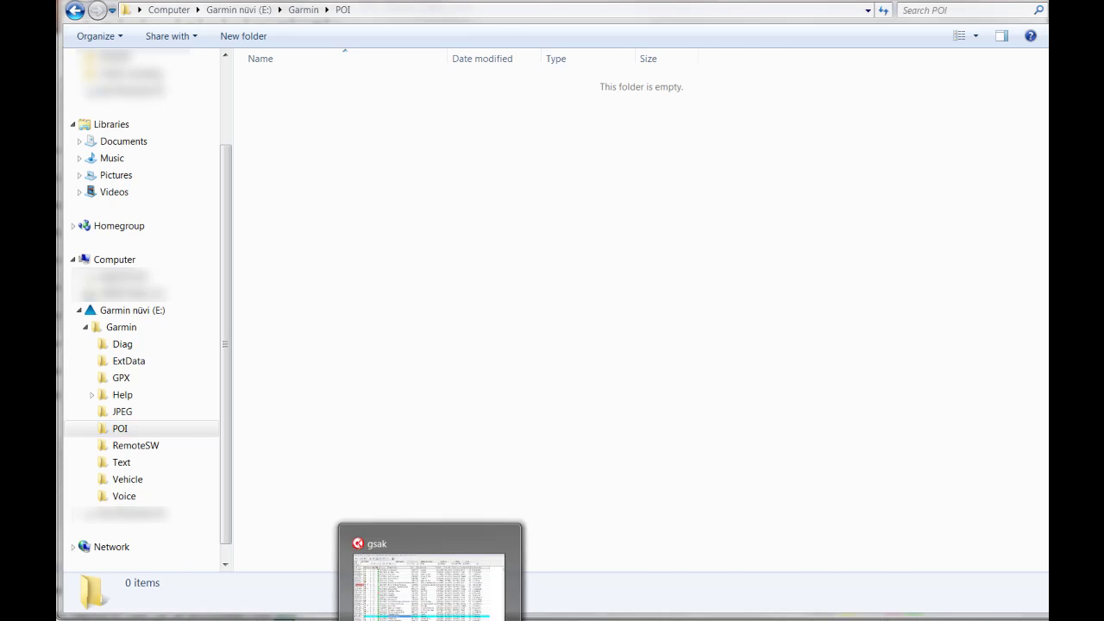
Switch to GSAK and open the Garmin POI export settings
left_click(422, 604)
left_click(79, 8)
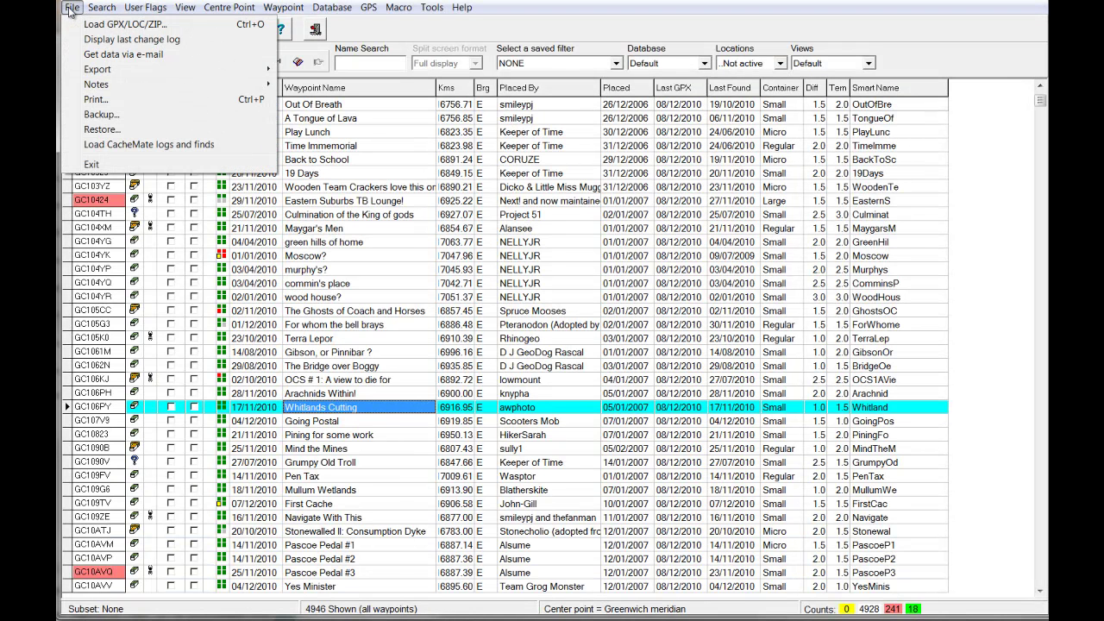
mouse_move(95, 72)
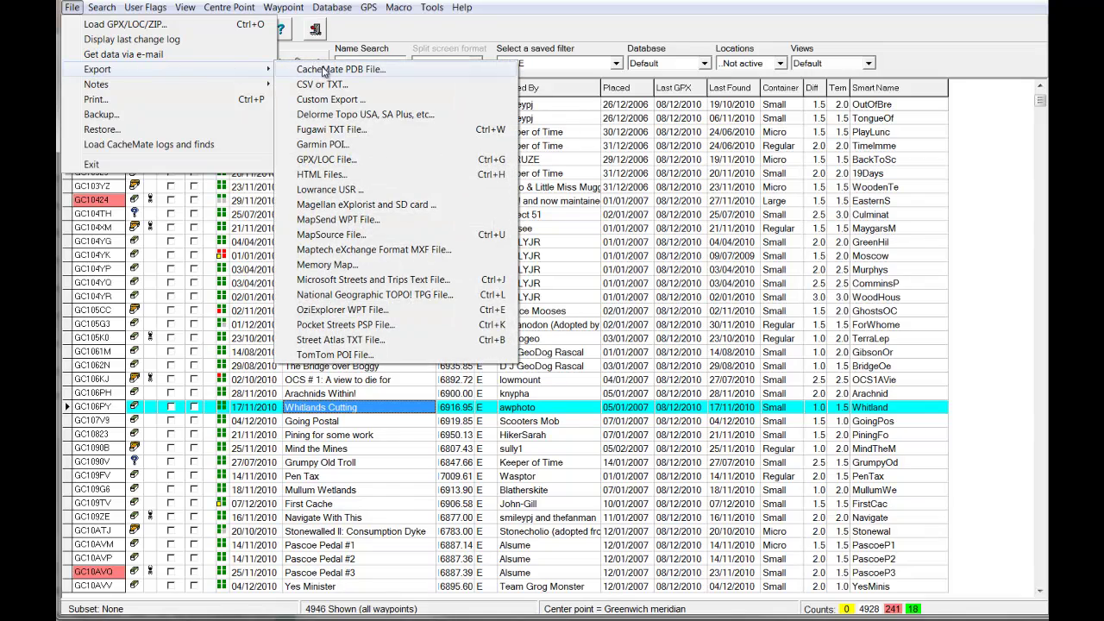
left_click(331, 145)
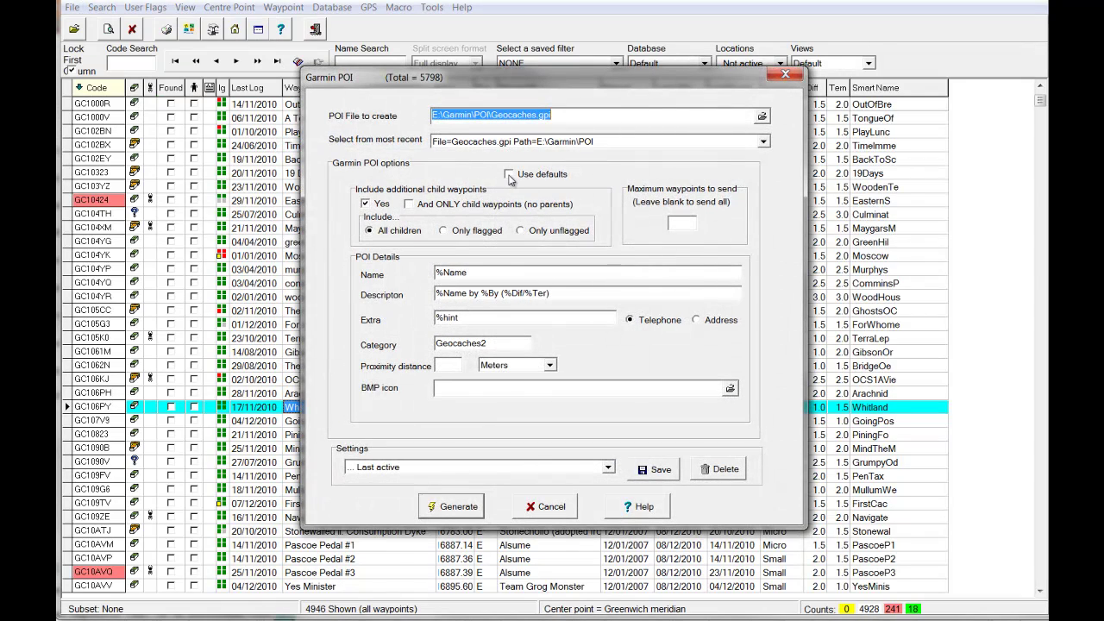
Reset the Garmin POI options to their defaults and make them editable again by turning Use defaults off
left_click(509, 174)
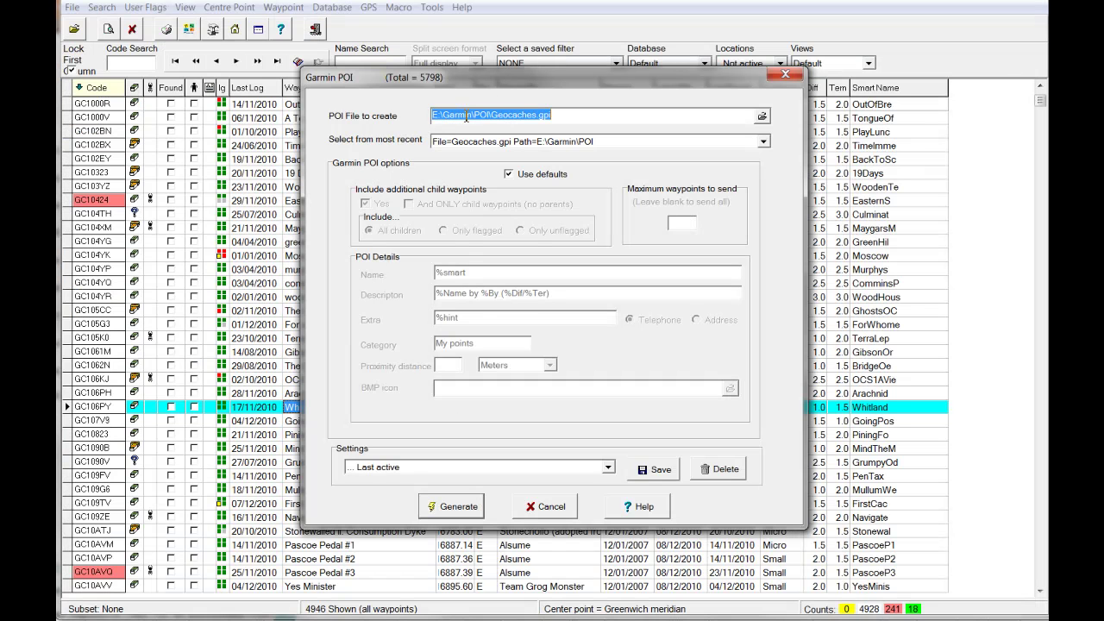
left_click(546, 117)
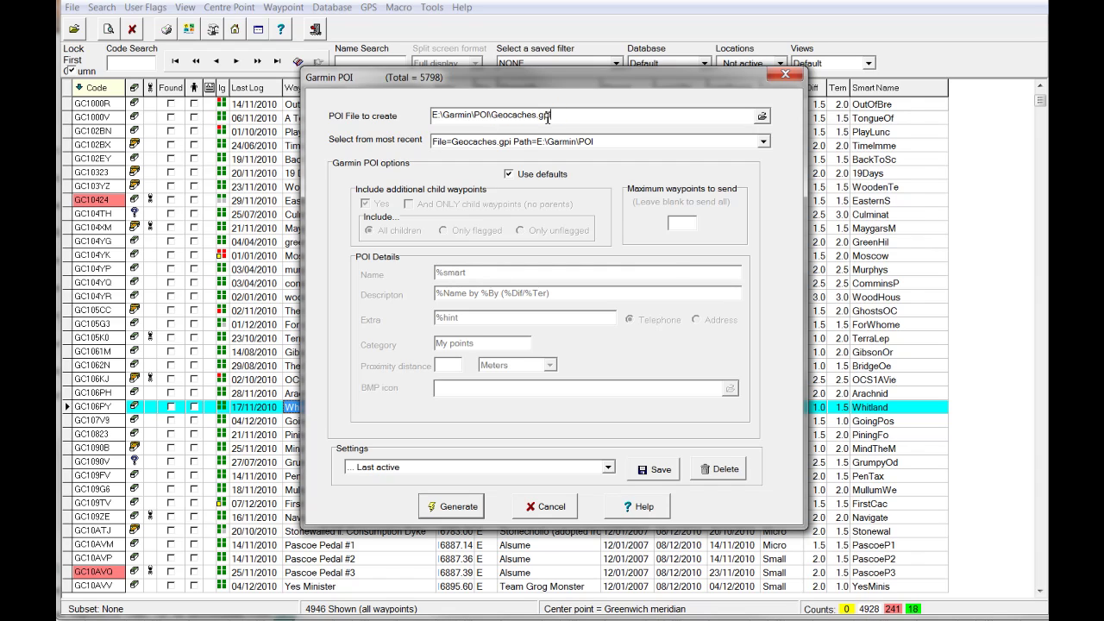
left_click(508, 174)
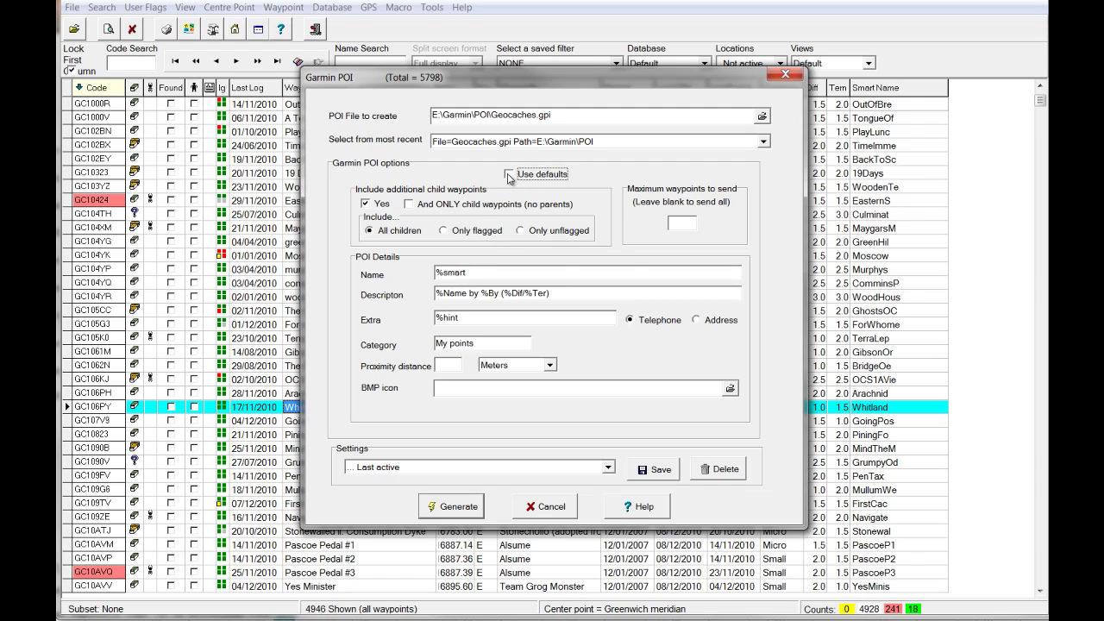
left_click(509, 175)
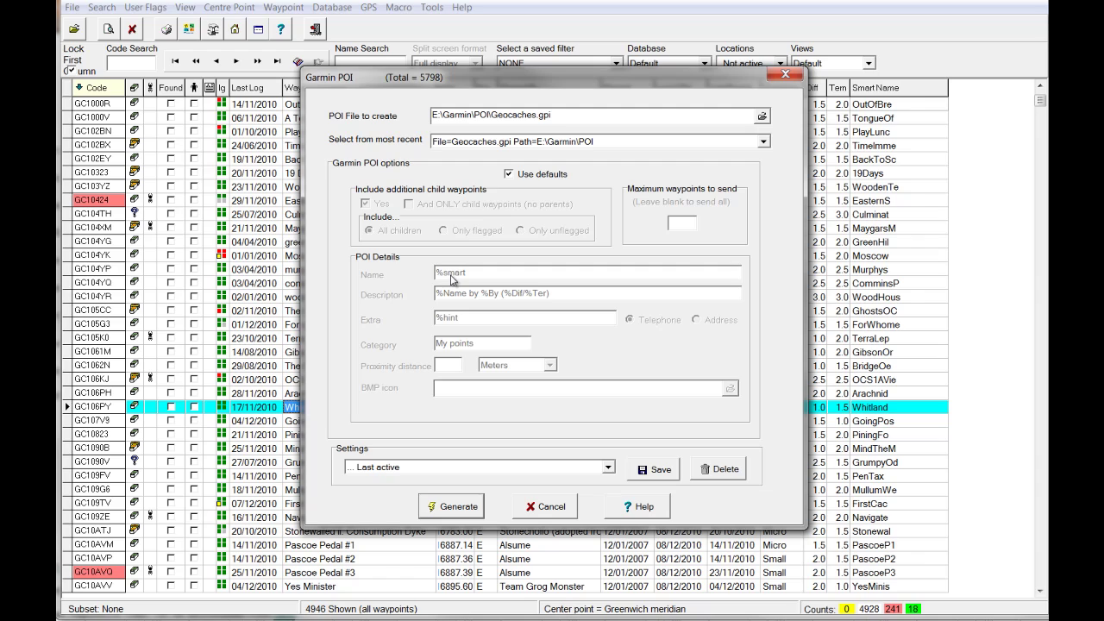
left_click(509, 176)
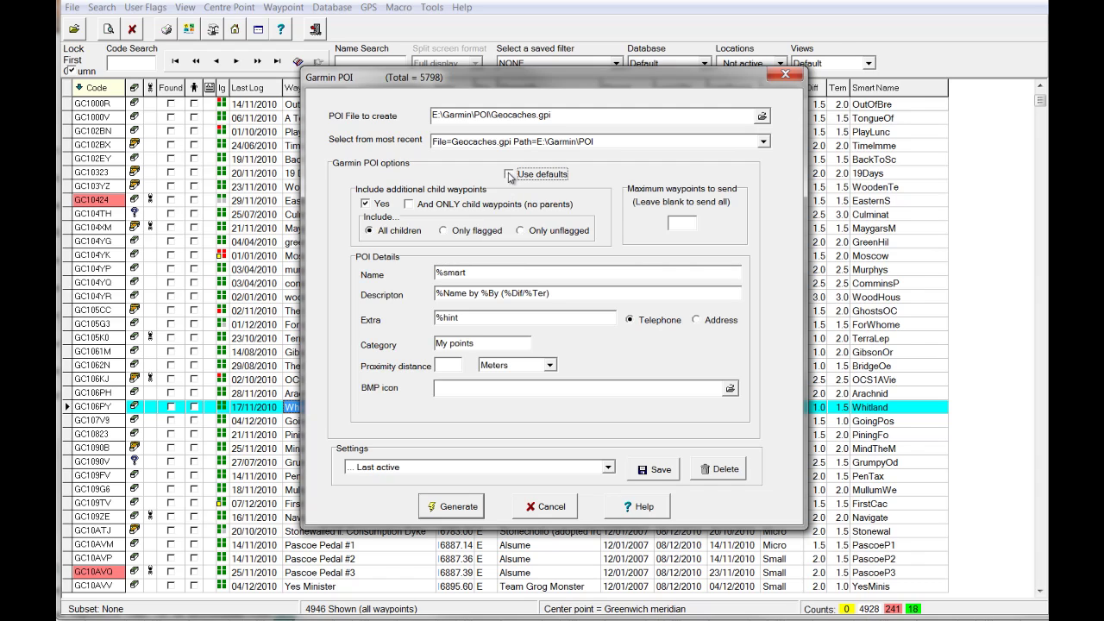
Set the POI name to %Name and generate the file E:\Garmin\POI\Geocaches.gpi
left_click(446, 274)
double_click(458, 273)
type("Name")
left_click(458, 507)
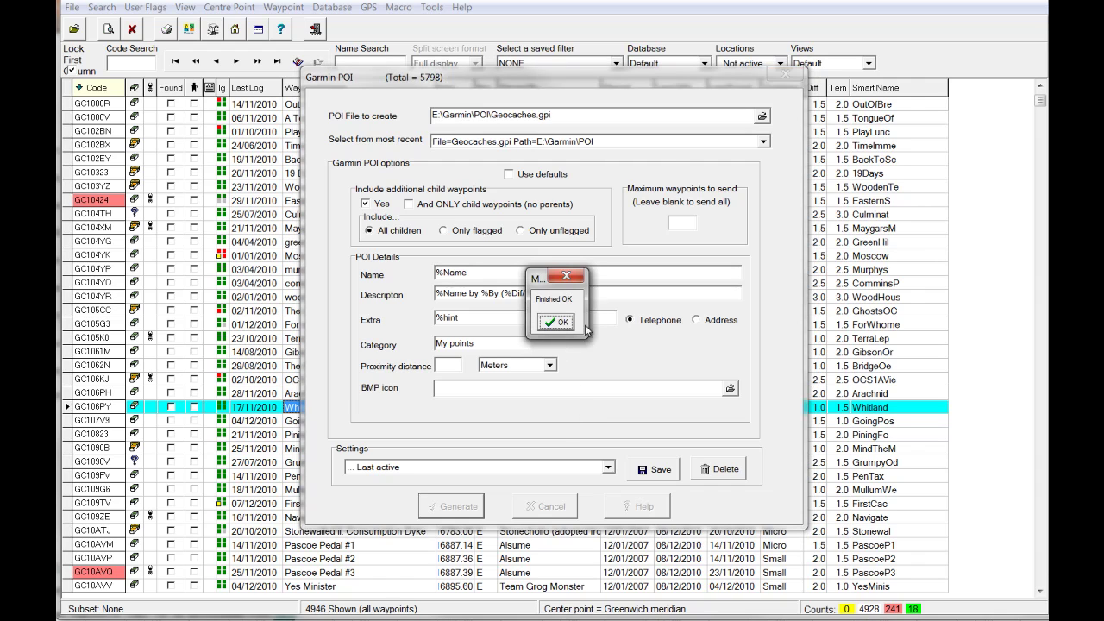
left_click(556, 322)
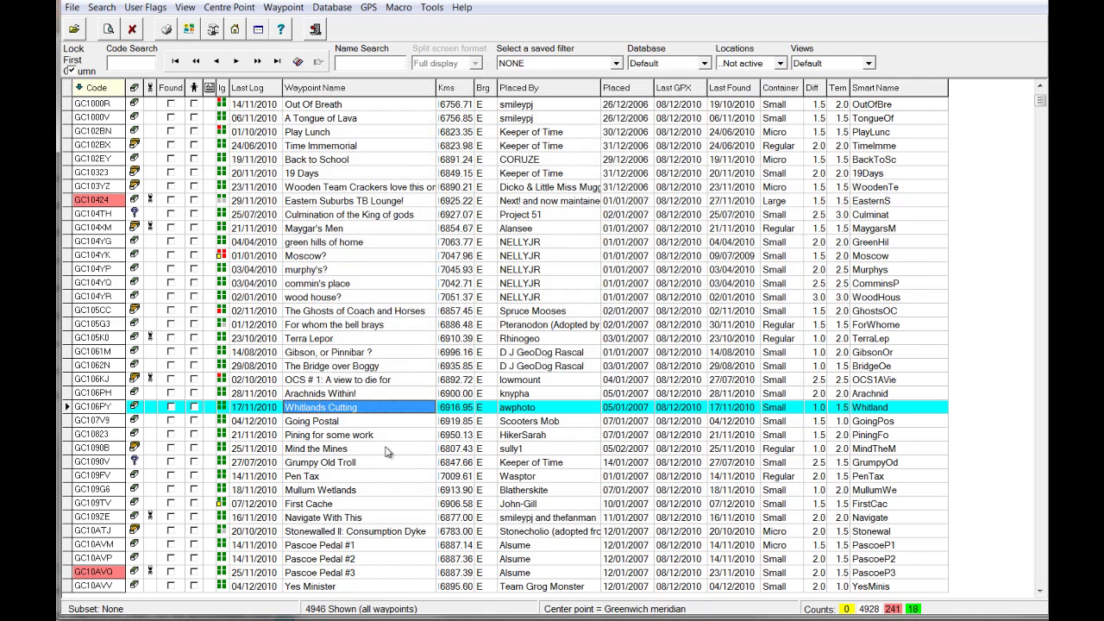
Switch to Windows Explorer, check Geocaches.gpi in the POI folder, and eject the Garmin nüvi (E:) drive
key("alt+Tab")
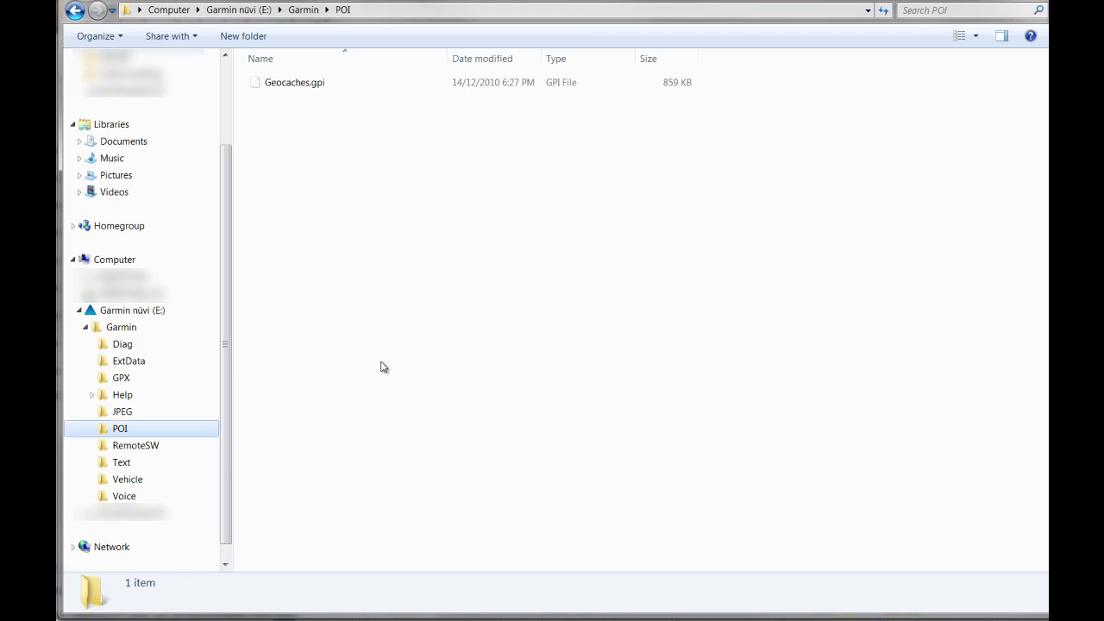
left_click(306, 84)
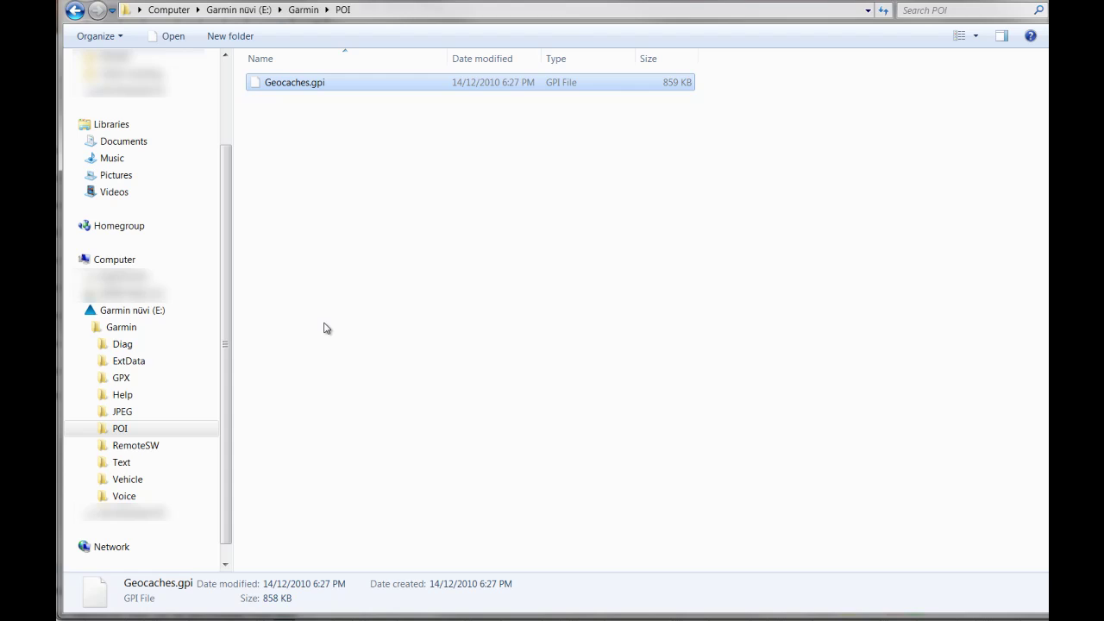
right_click(141, 312)
left_click(189, 463)
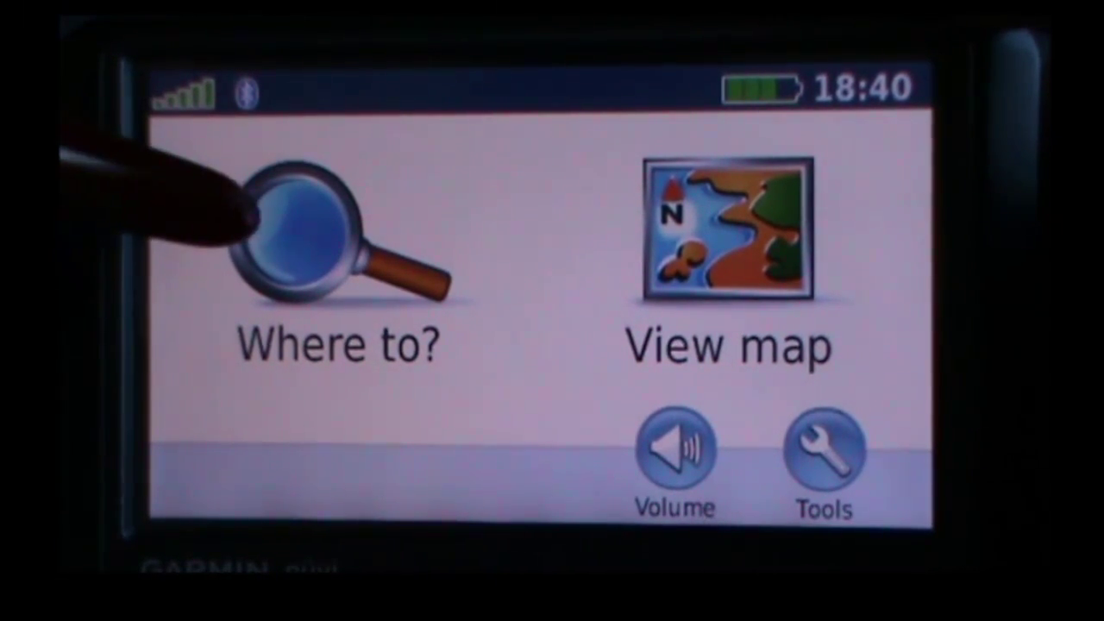
left_click(288, 216)
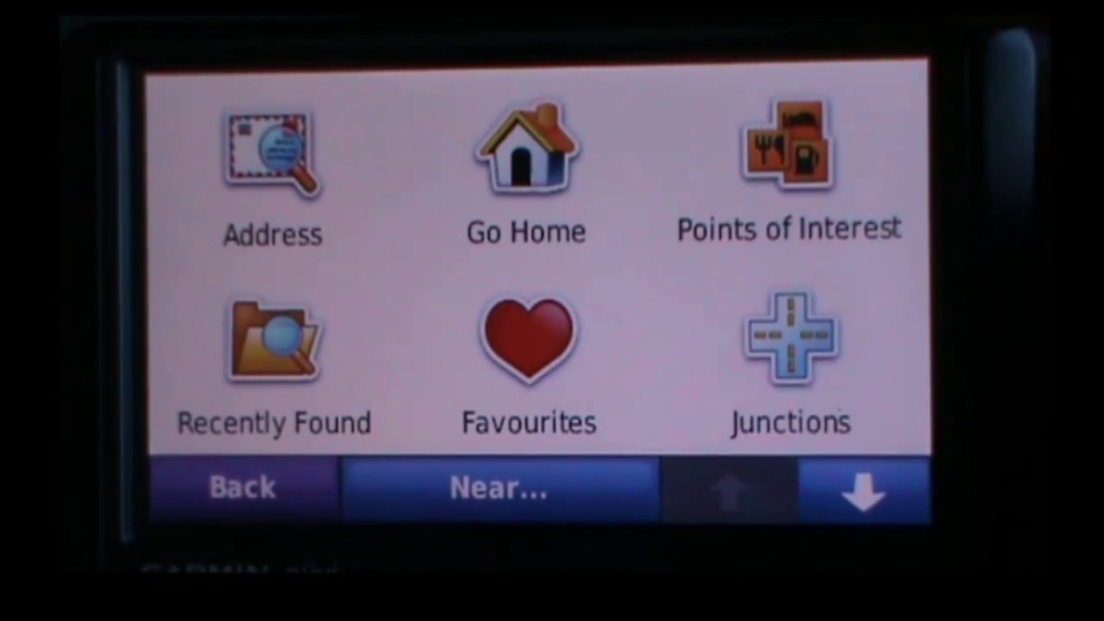
left_click(794, 164)
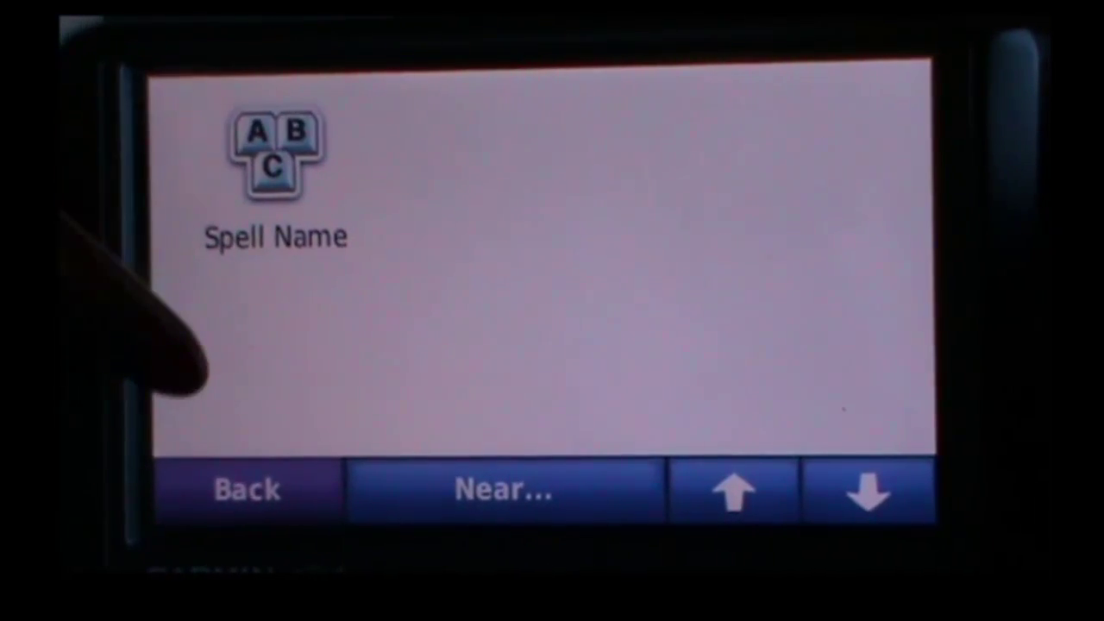
left_click(245, 489)
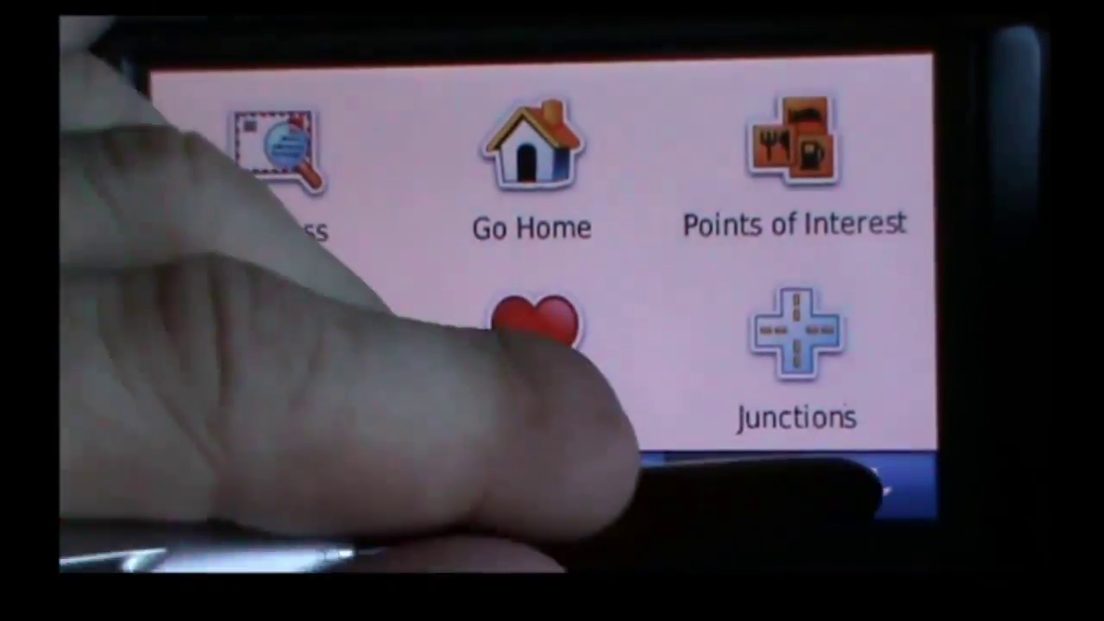
left_click(865, 489)
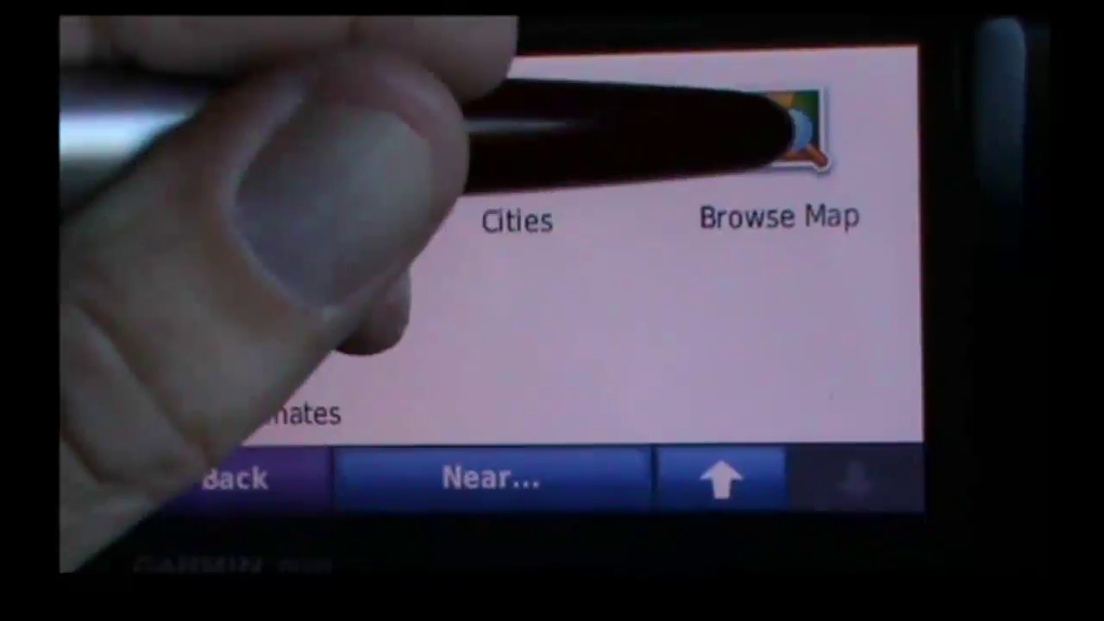
left_click(789, 129)
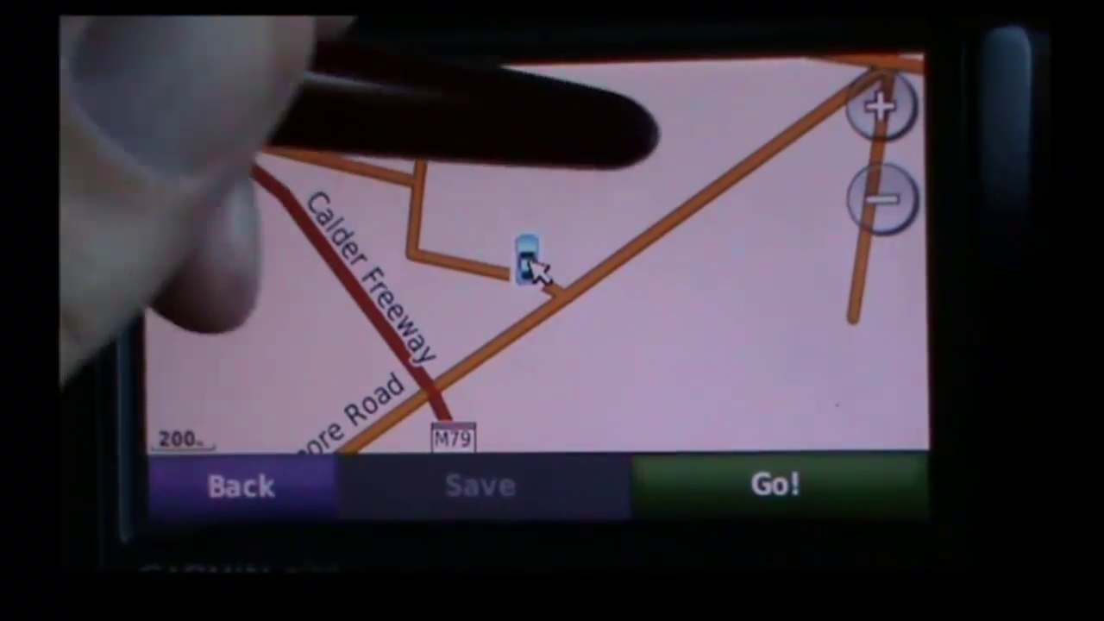
mouse_move(497, 246)
left_mouse_down()
mouse_move(435, 254)
mouse_move(641, 135)
mouse_move(357, 247)
left_mouse_up()
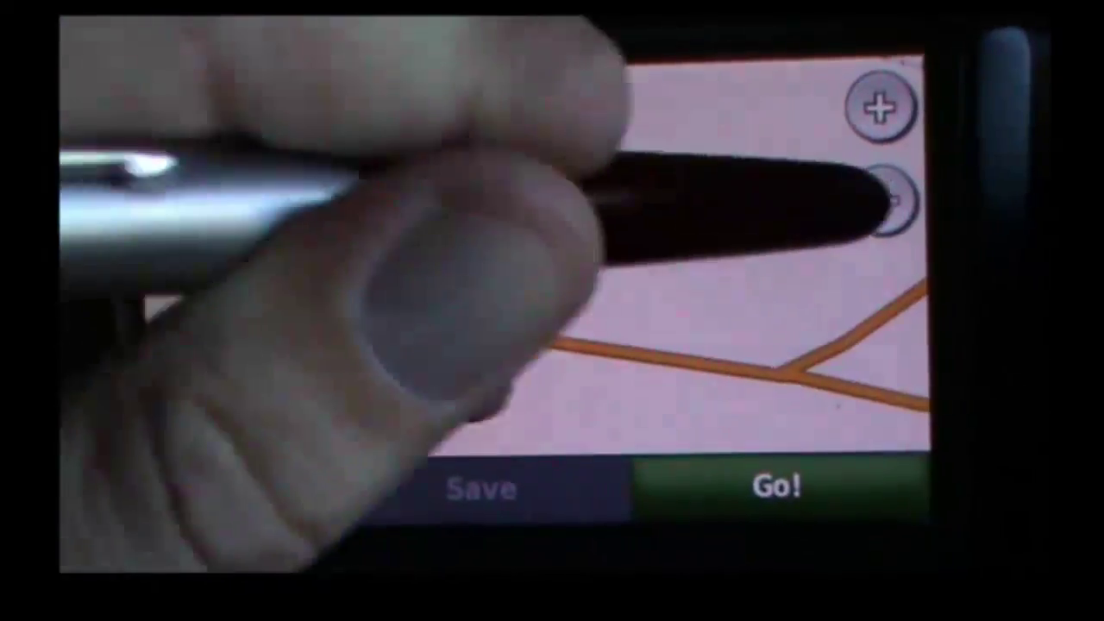
left_click(891, 199)
left_click(892, 199)
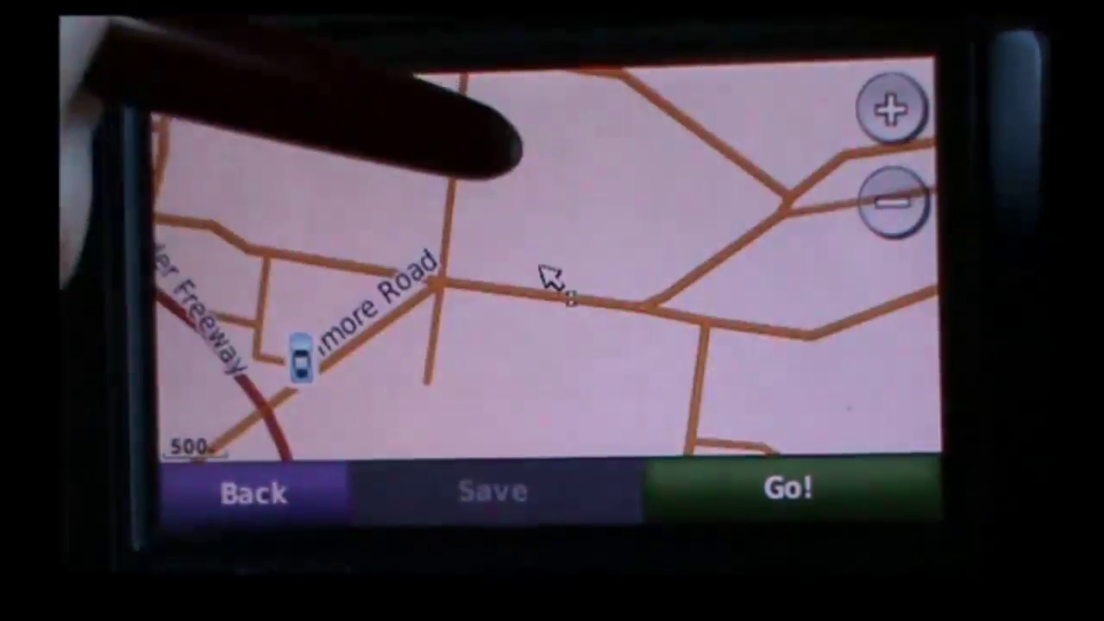
left_click_drag(690, 194, 468, 173)
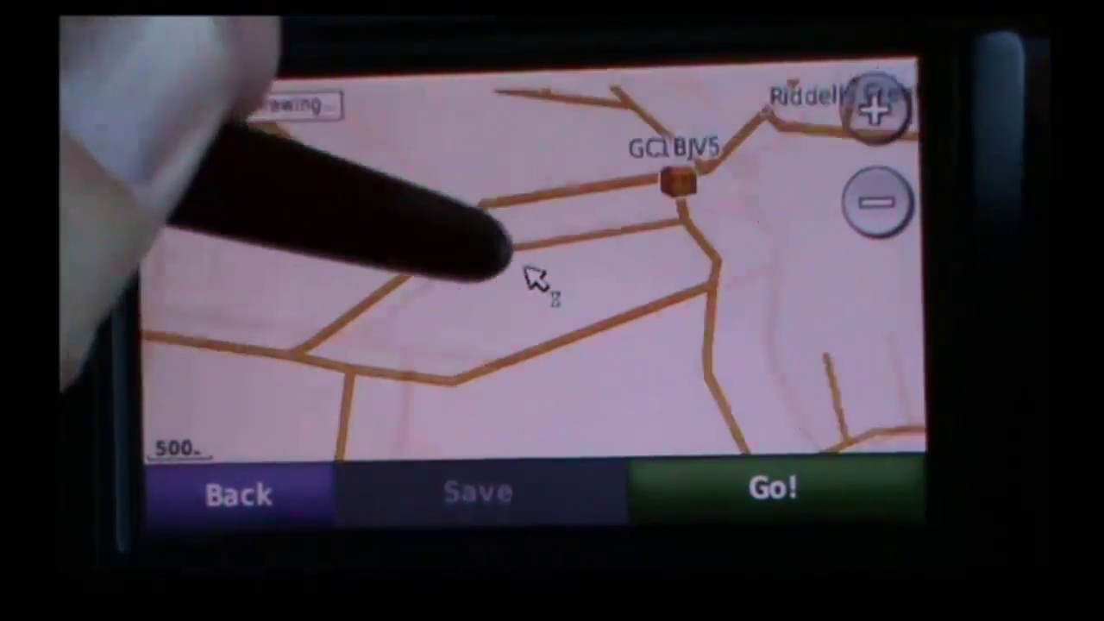
left_click_drag(505, 258, 405, 336)
left_click_drag(444, 245, 384, 319)
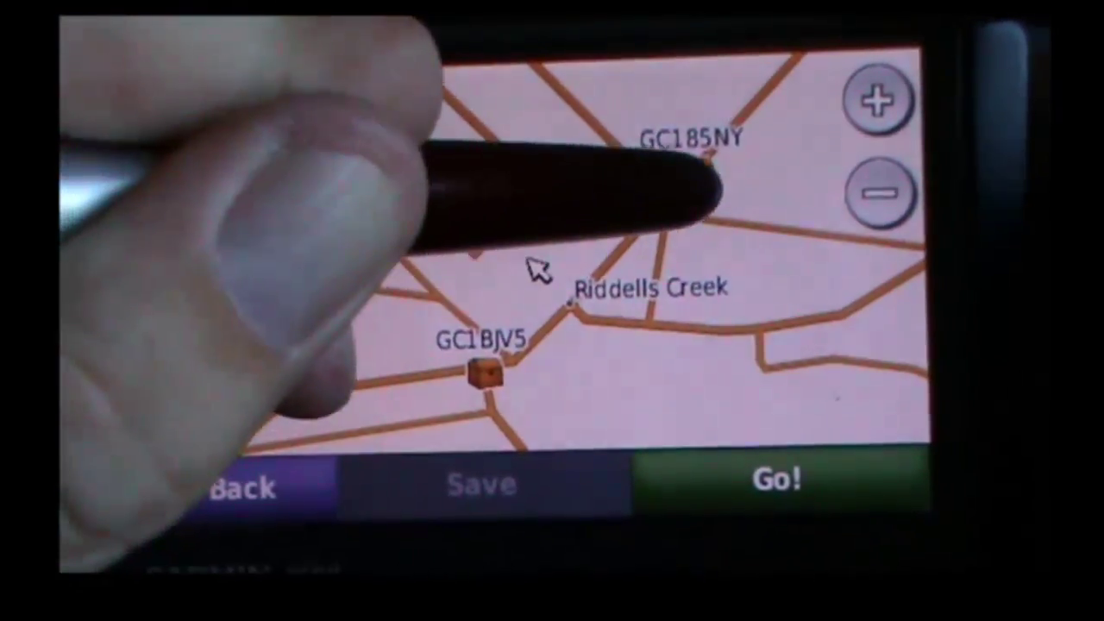
left_click(709, 174)
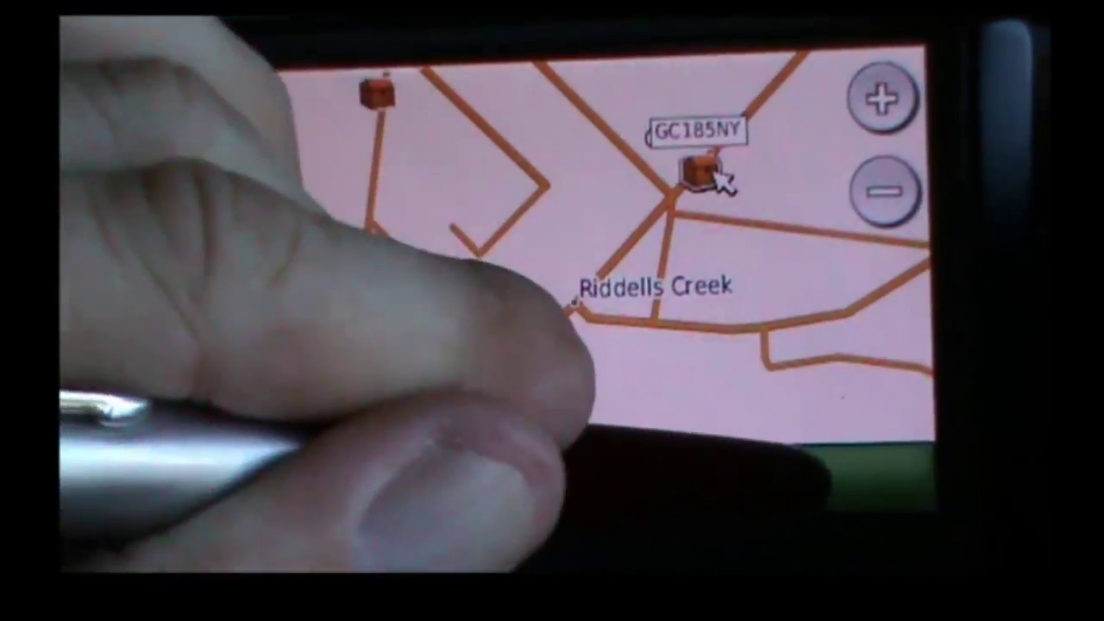
left_click(788, 481)
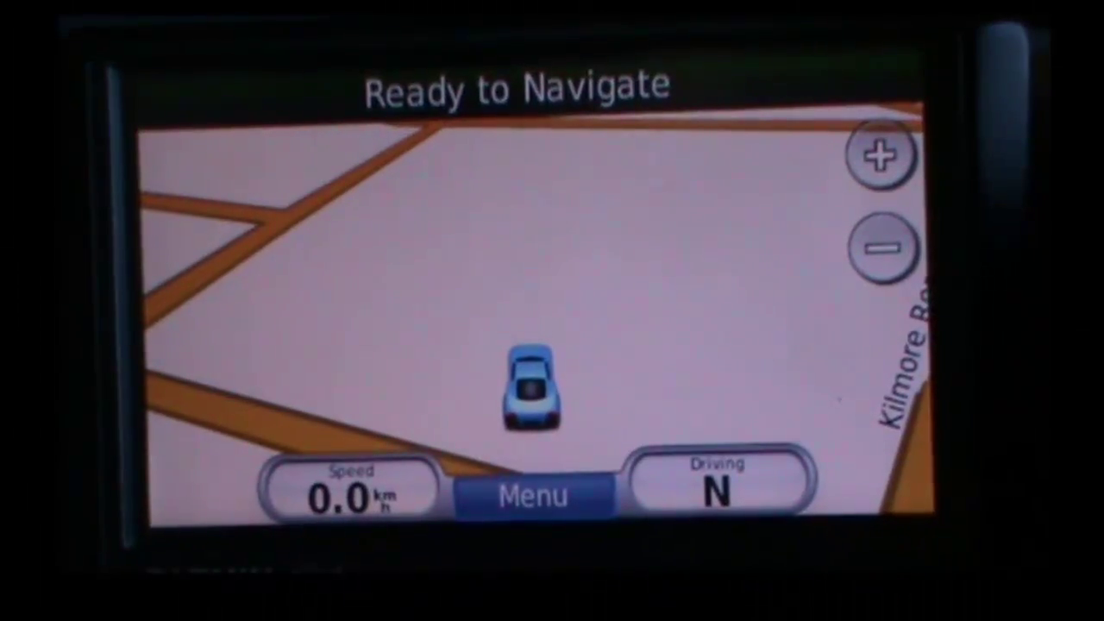
left_click(535, 492)
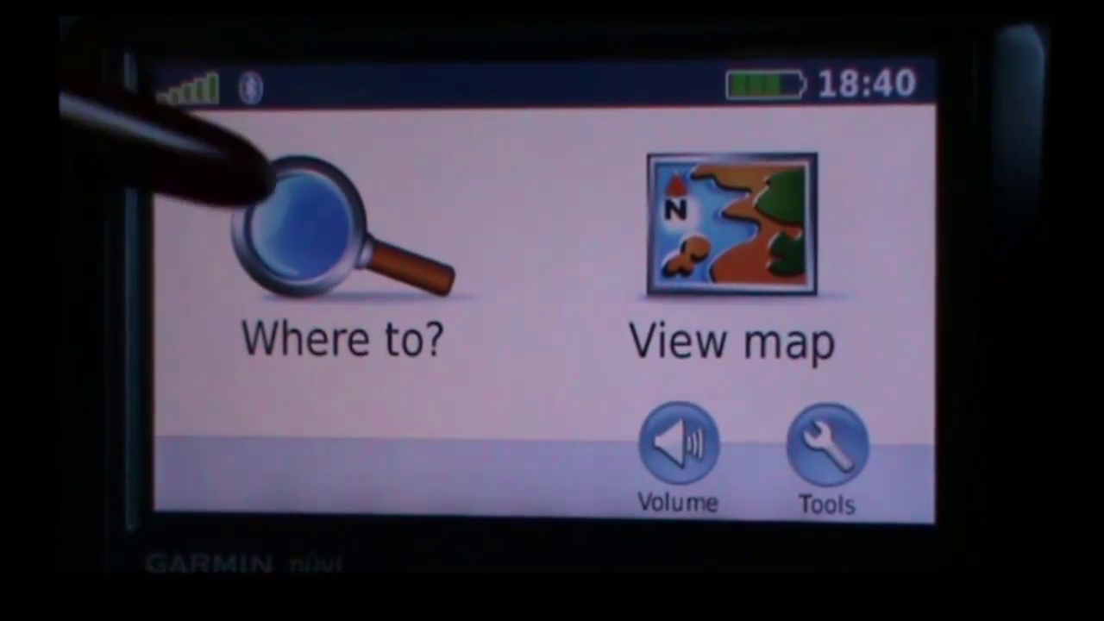
left_click(275, 205)
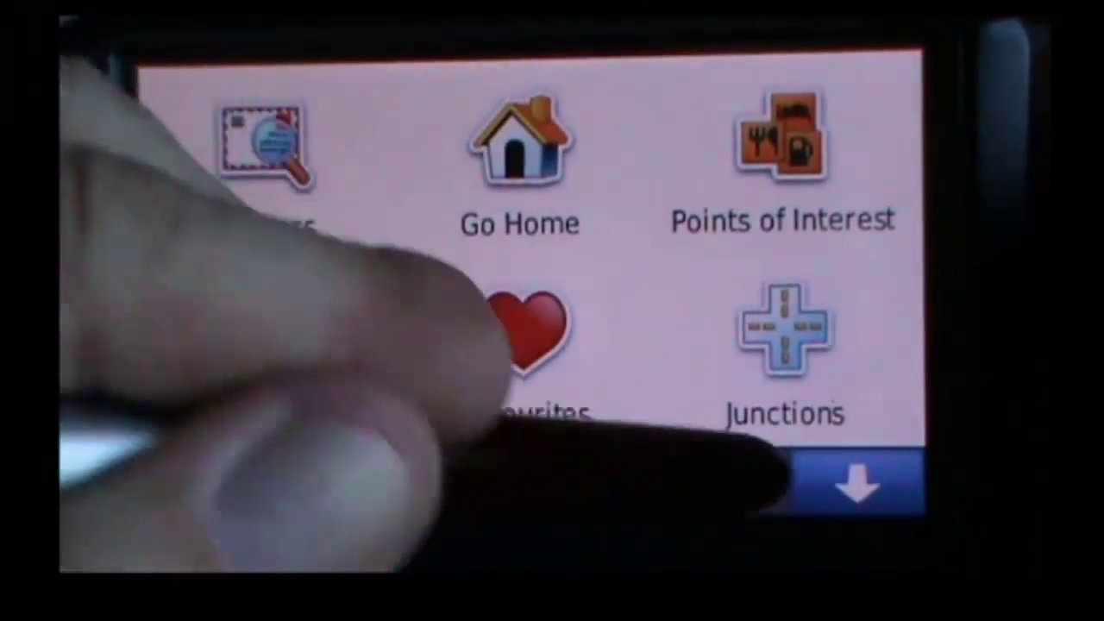
left_click(858, 483)
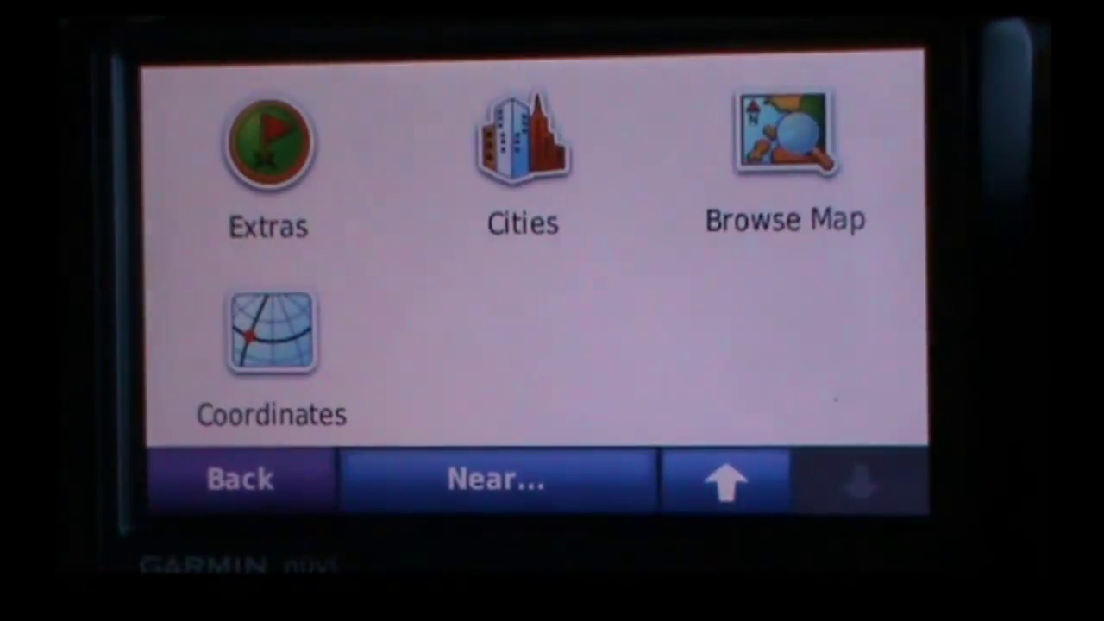
left_click(254, 138)
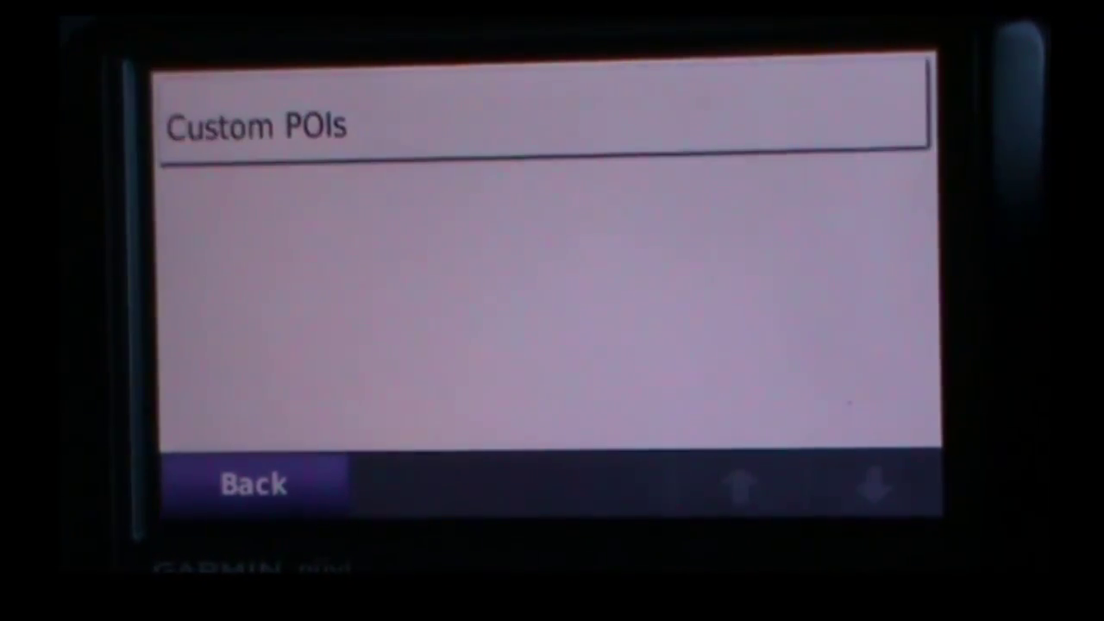
left_click(207, 125)
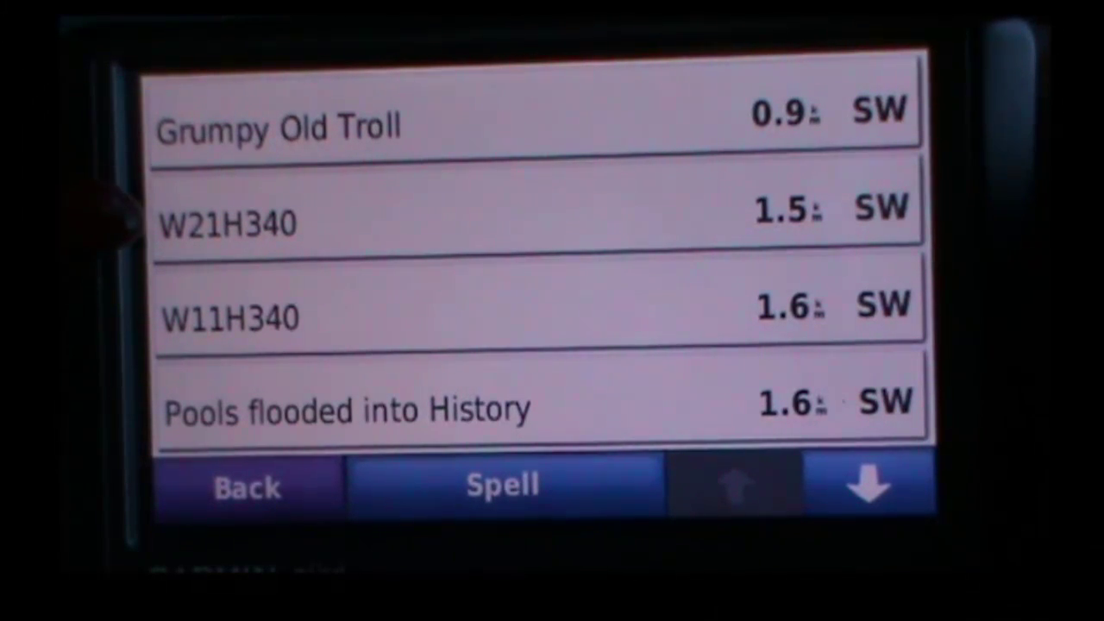
left_click(868, 484)
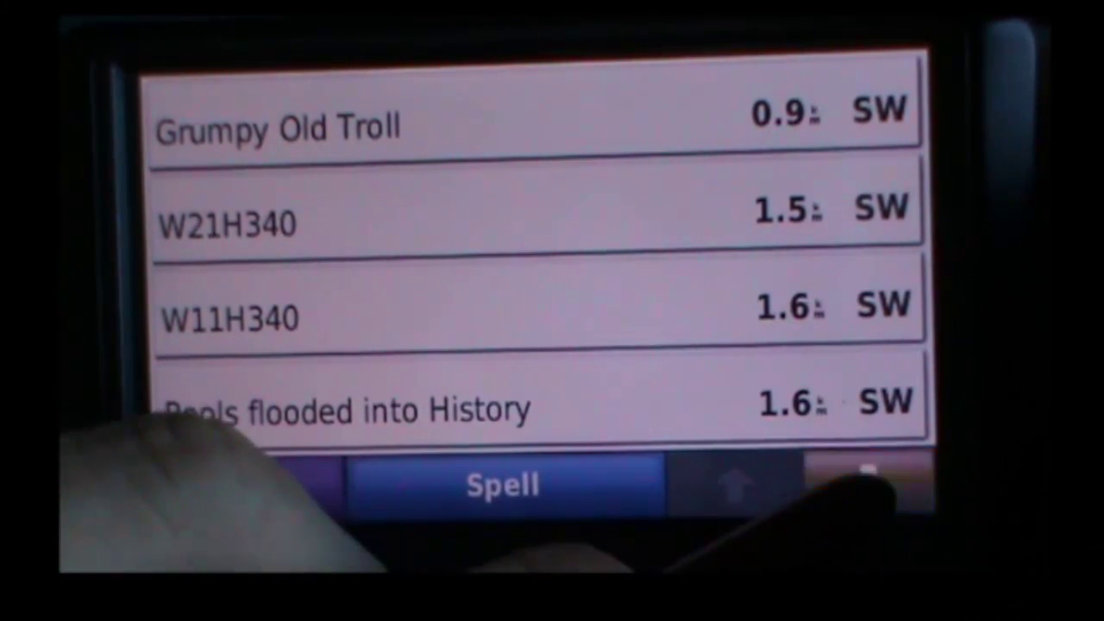
left_click(868, 485)
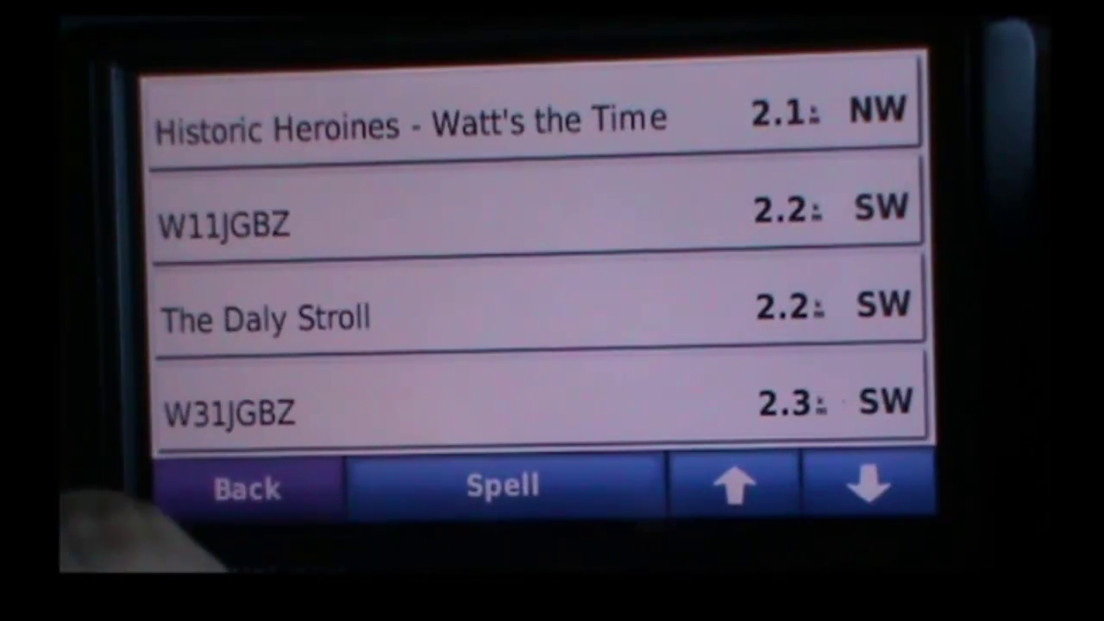
left_click(185, 308)
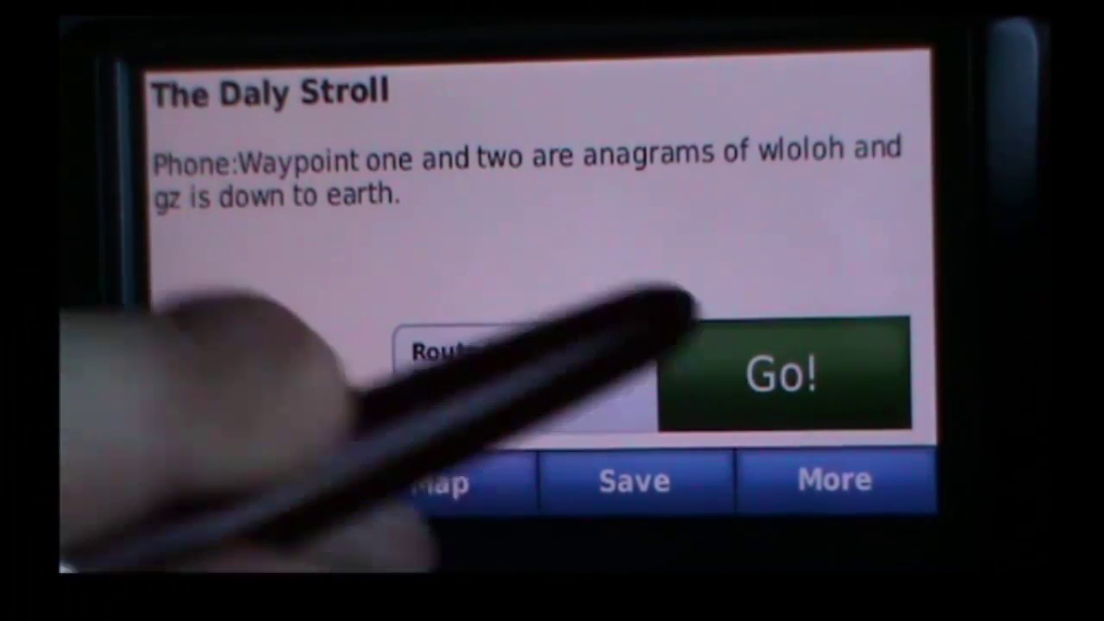
left_click(249, 483)
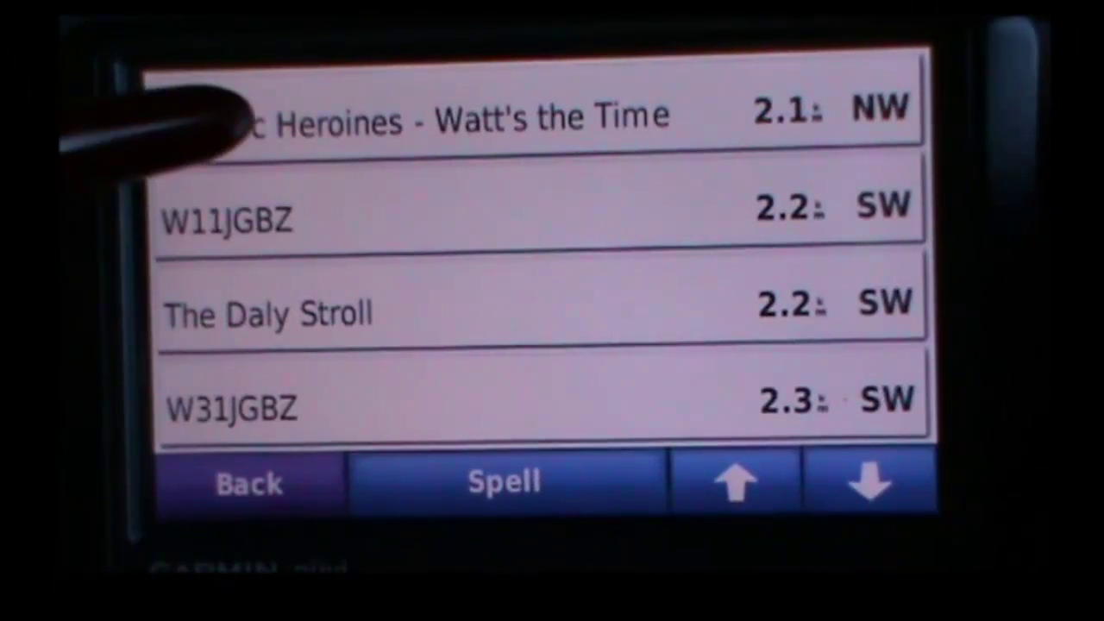
left_click(172, 116)
left_click(783, 371)
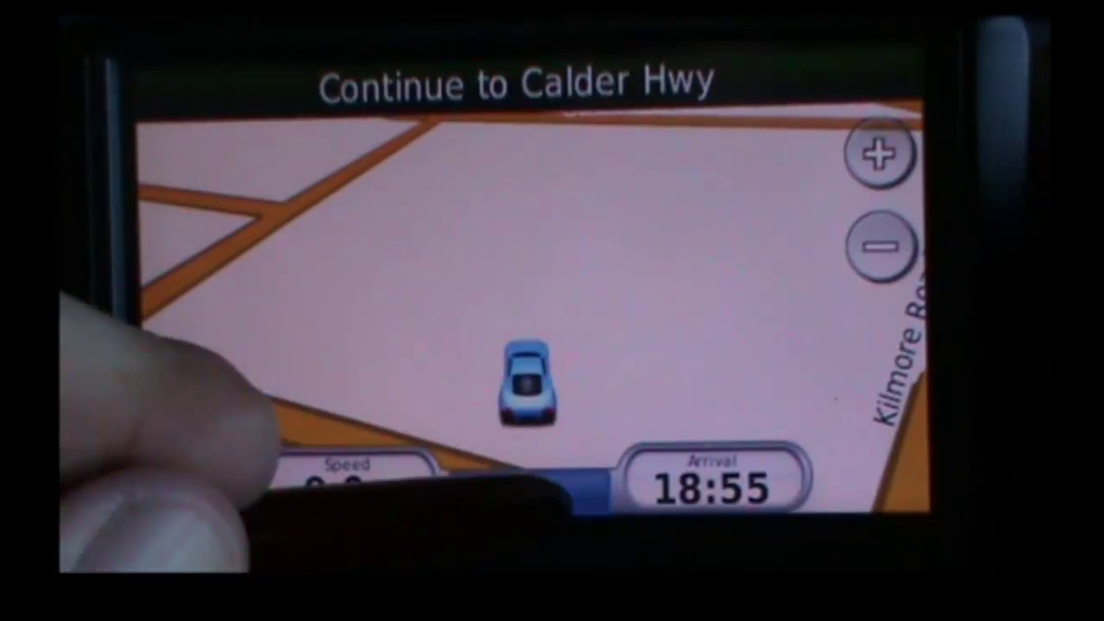
left_click(527, 491)
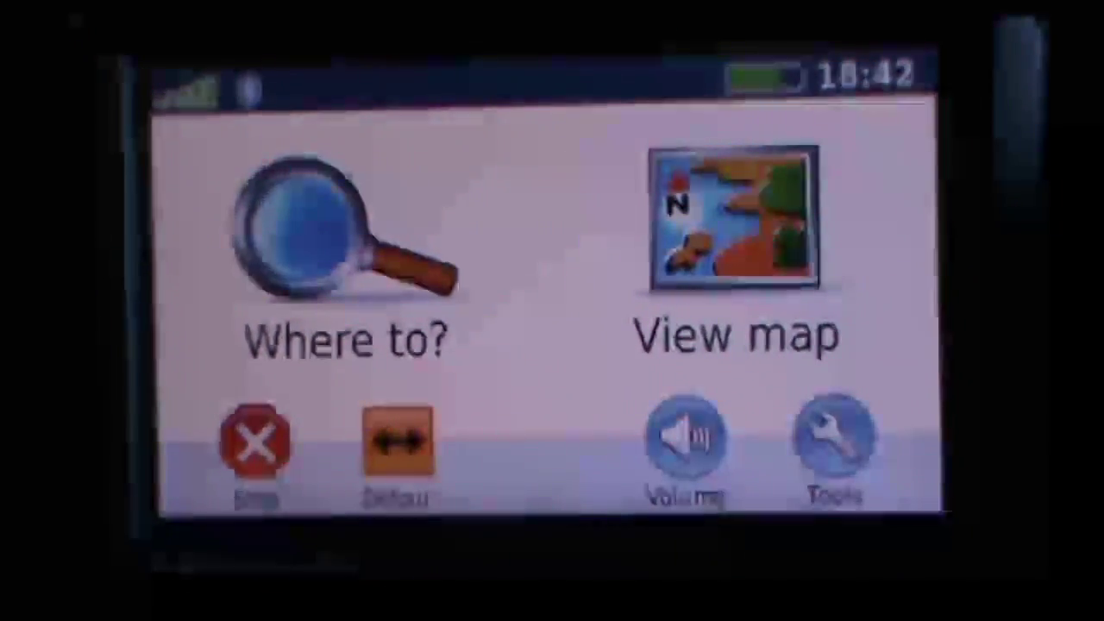